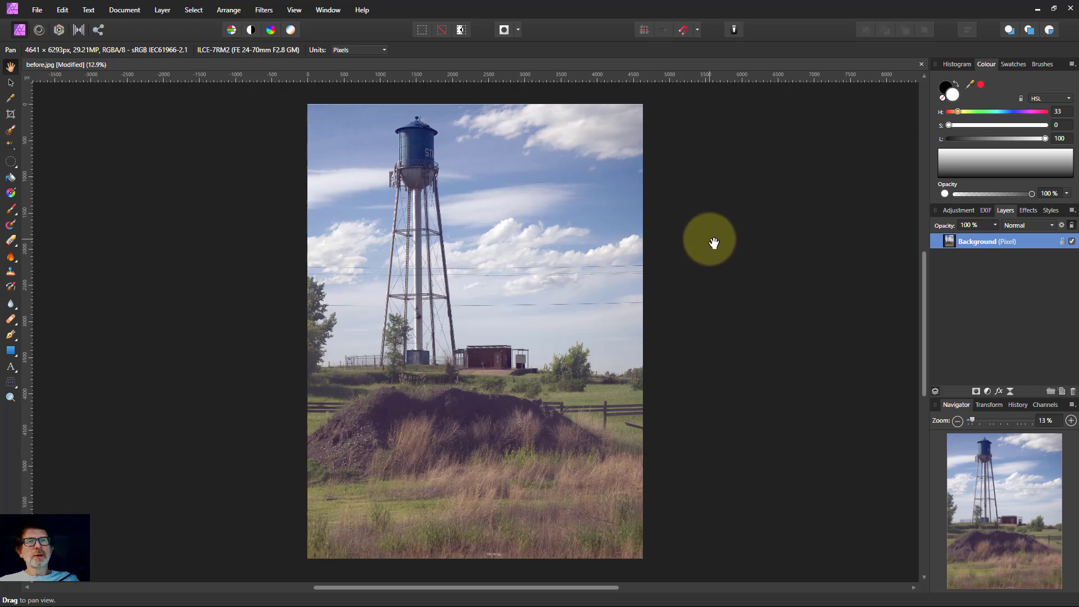
- Scroll up and back down over the water tower photo workspace
{"action": "scroll", "coordinate": [723, 234], "scroll_direction": "up", "scroll_amount": 1}
{"action": "scroll", "coordinate": [722, 235], "scroll_direction": "down", "scroll_amount": 1}
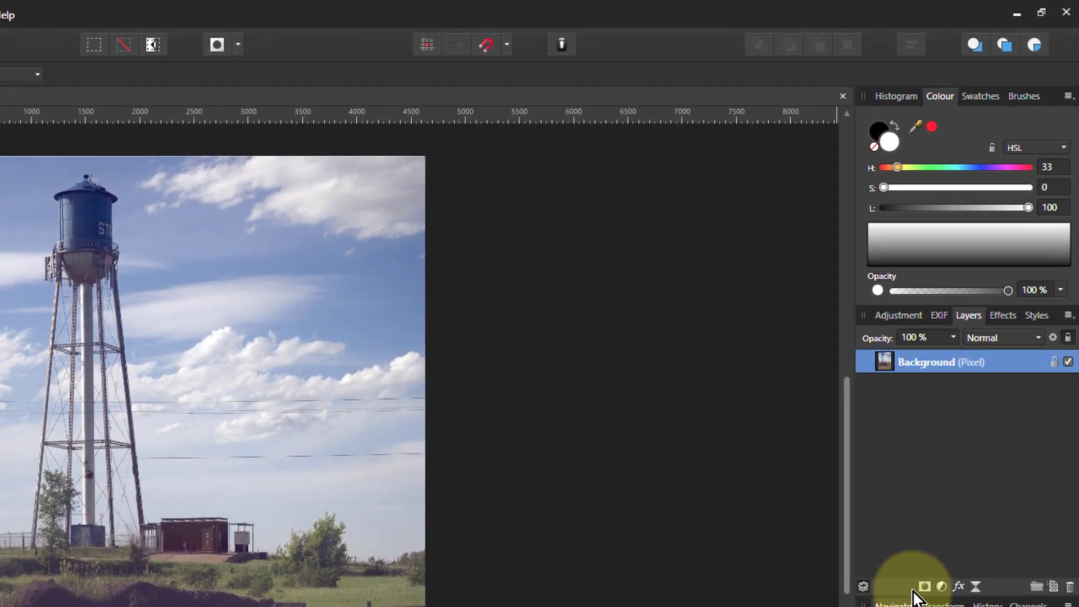
- Add a Brightness / Contrast adjustment and nudge its settings dialog slightly upward
{"action": "left_click", "coordinate": [942, 588]}
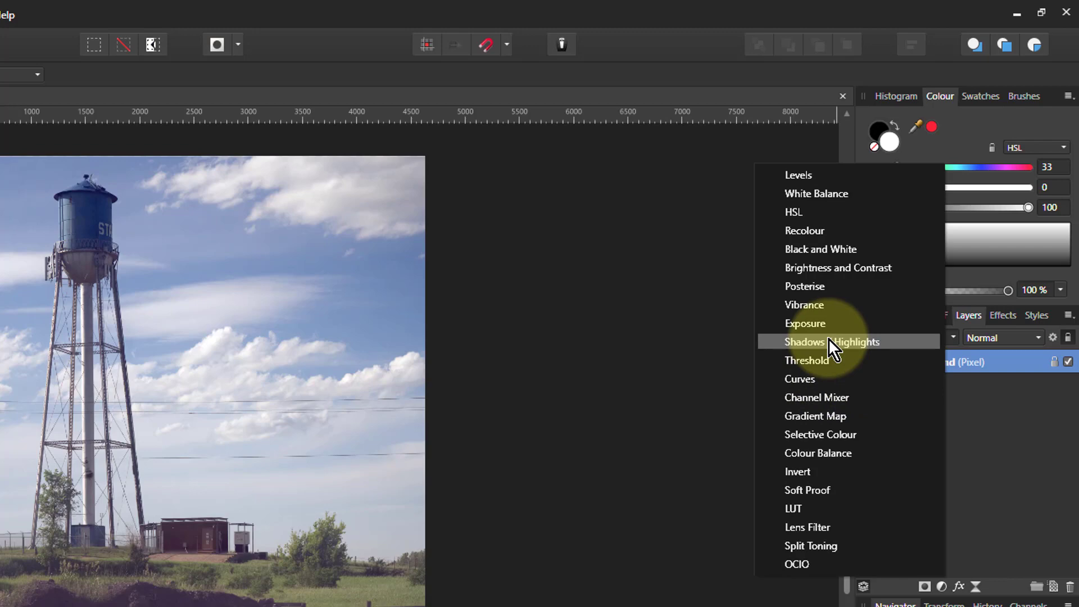
{"action": "left_click", "coordinate": [834, 272]}
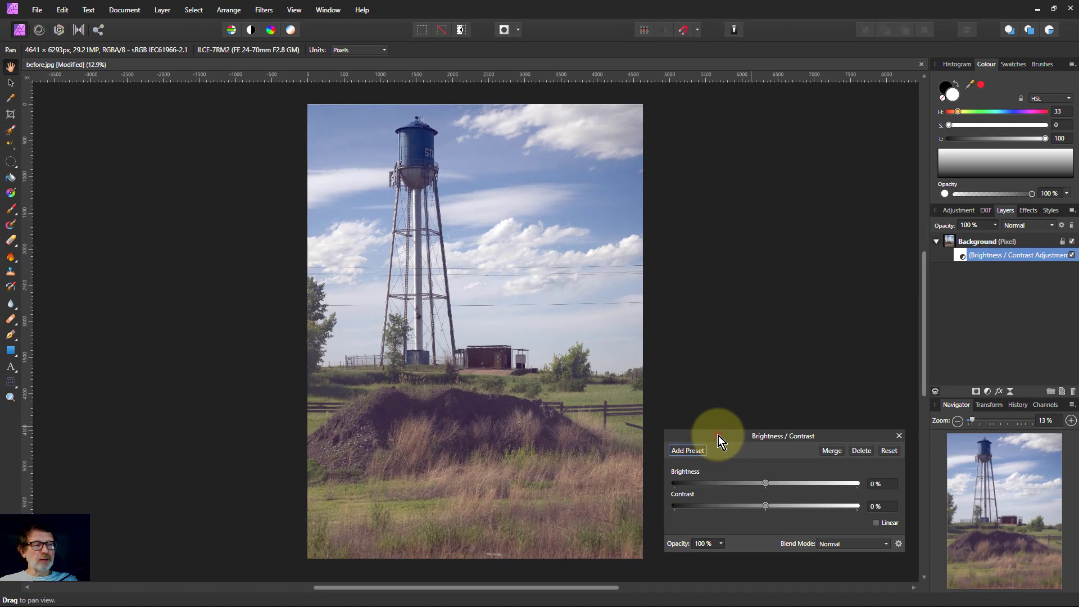
{"action": "left_click_drag", "start_coordinate": [719, 436], "coordinate": [719, 416]}
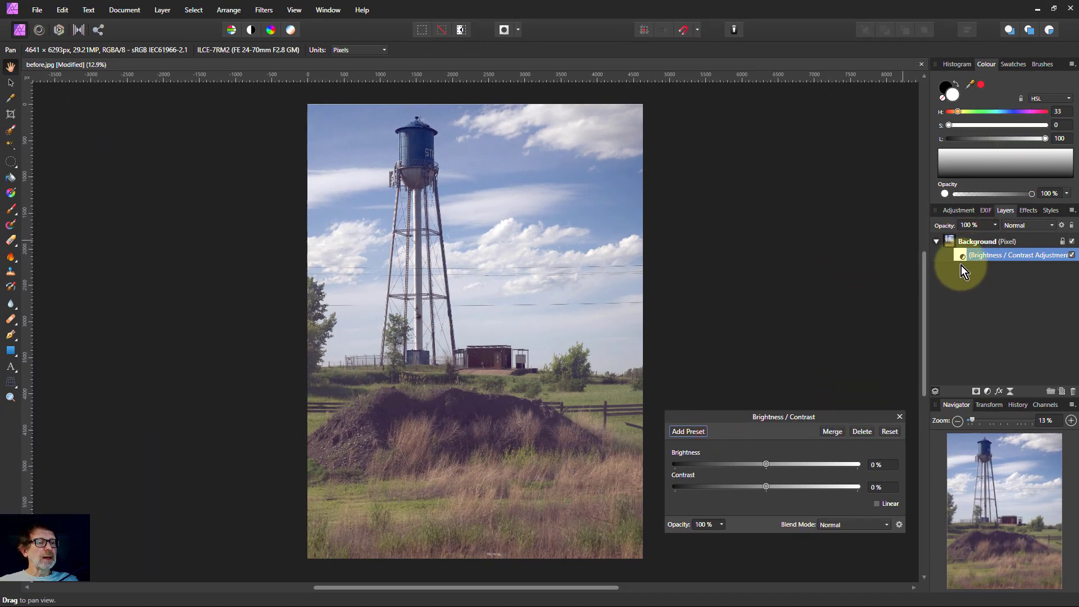
- Move the adjustment above Background, set Brightness -62% and Contrast 41%, and close it
{"action": "left_click_drag", "start_coordinate": [962, 258], "coordinate": [950, 235]}
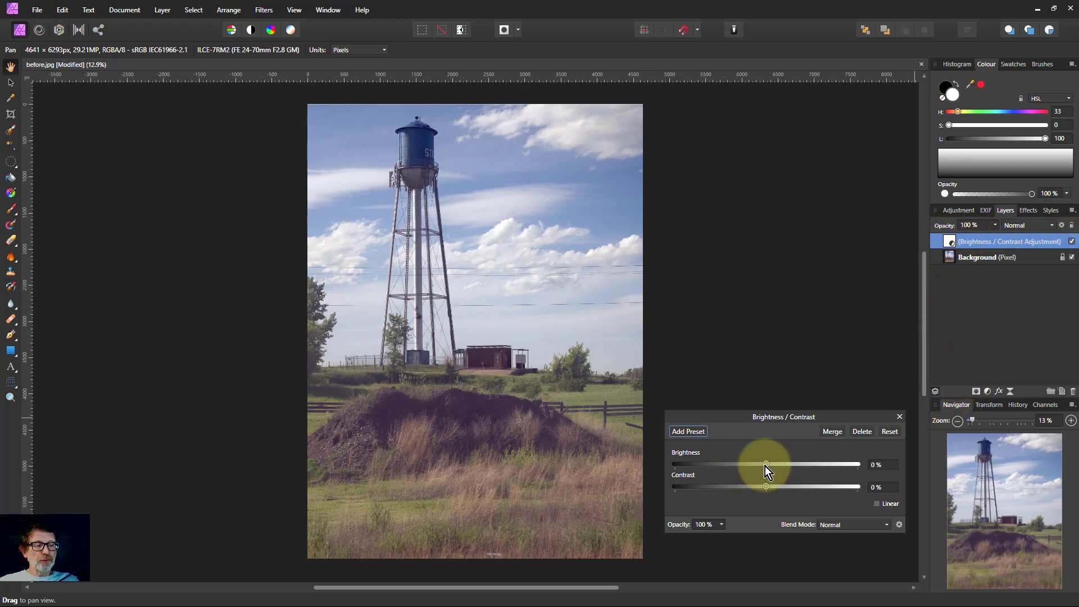
{"action": "left_click_drag", "start_coordinate": [766, 466], "coordinate": [721, 471]}
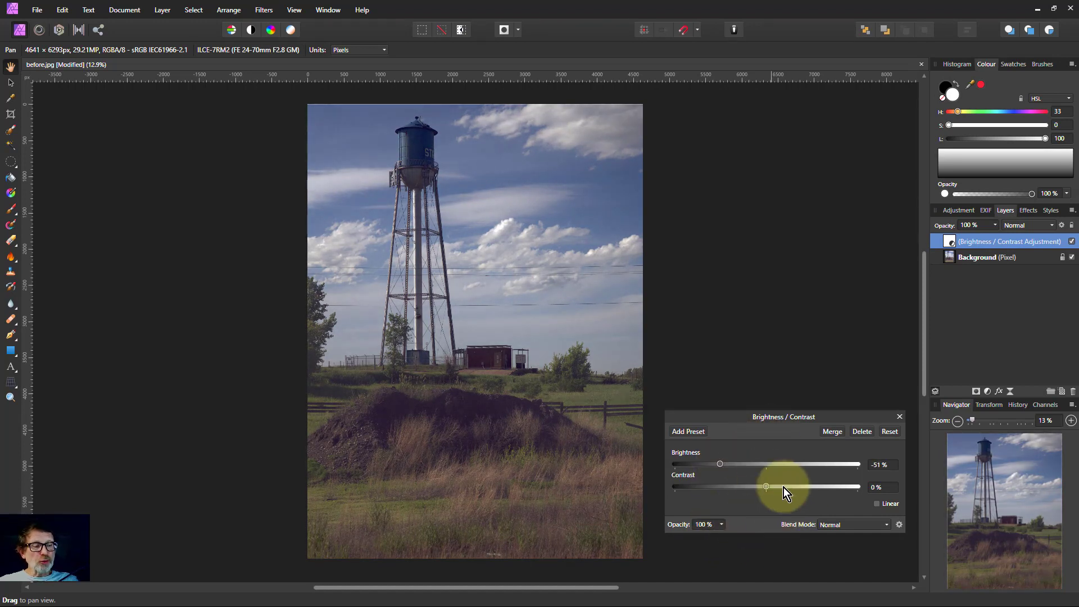
{"action": "left_click_drag", "start_coordinate": [767, 488], "coordinate": [804, 491]}
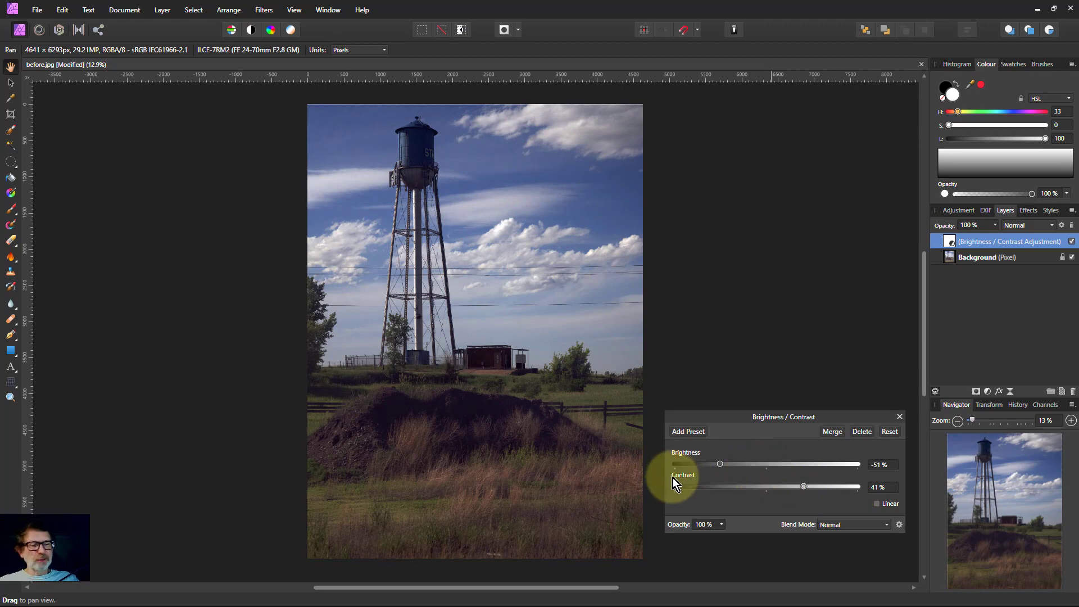
{"action": "mouse_move", "coordinate": [722, 467]}
{"action": "left_mouse_down"}
{"action": "mouse_move", "coordinate": [732, 466]}
{"action": "mouse_move", "coordinate": [708, 467]}
{"action": "mouse_move", "coordinate": [726, 469]}
{"action": "mouse_move", "coordinate": [716, 471]}
{"action": "left_mouse_up"}
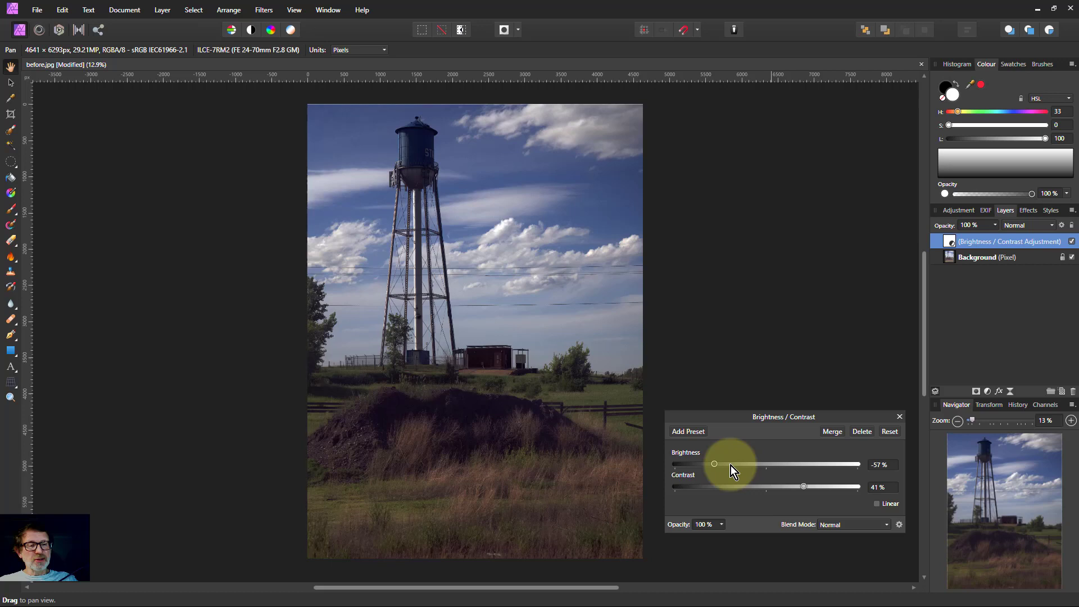
{"action": "left_click_drag", "start_coordinate": [707, 467], "coordinate": [711, 467]}
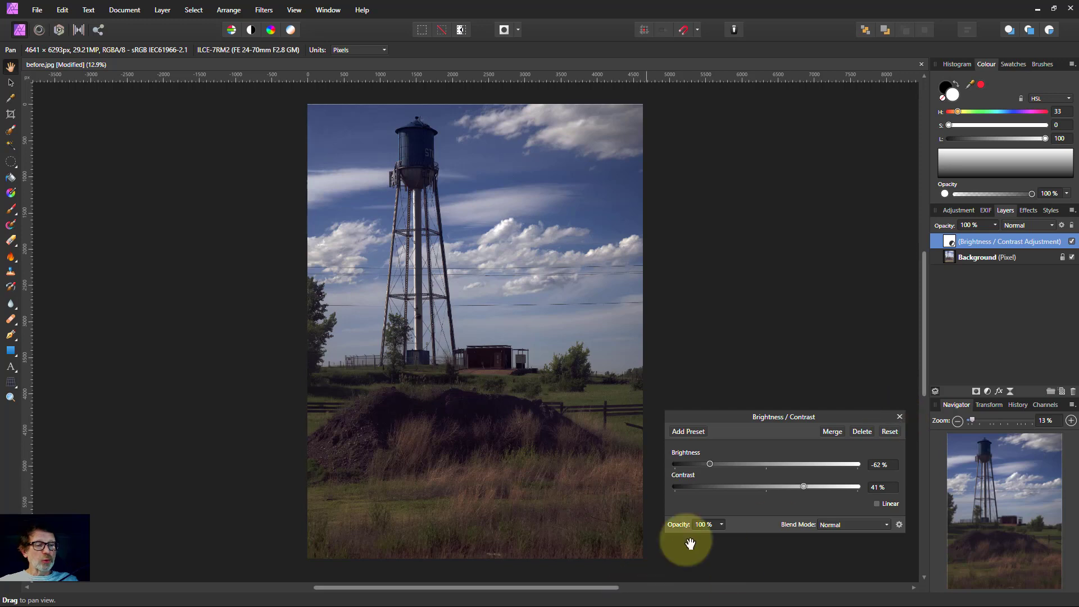
{"action": "left_click", "coordinate": [900, 417]}
- Rename the adjustment layer to 'Burn' and select the Background layer
{"action": "double_click", "coordinate": [995, 247]}
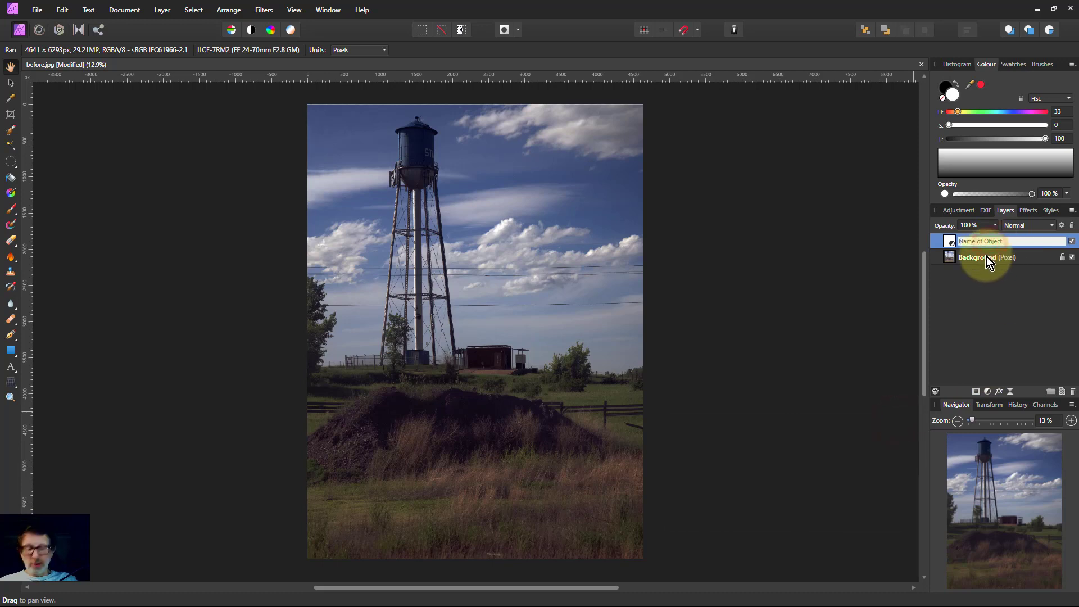
{"action": "type", "text": "Burn"}
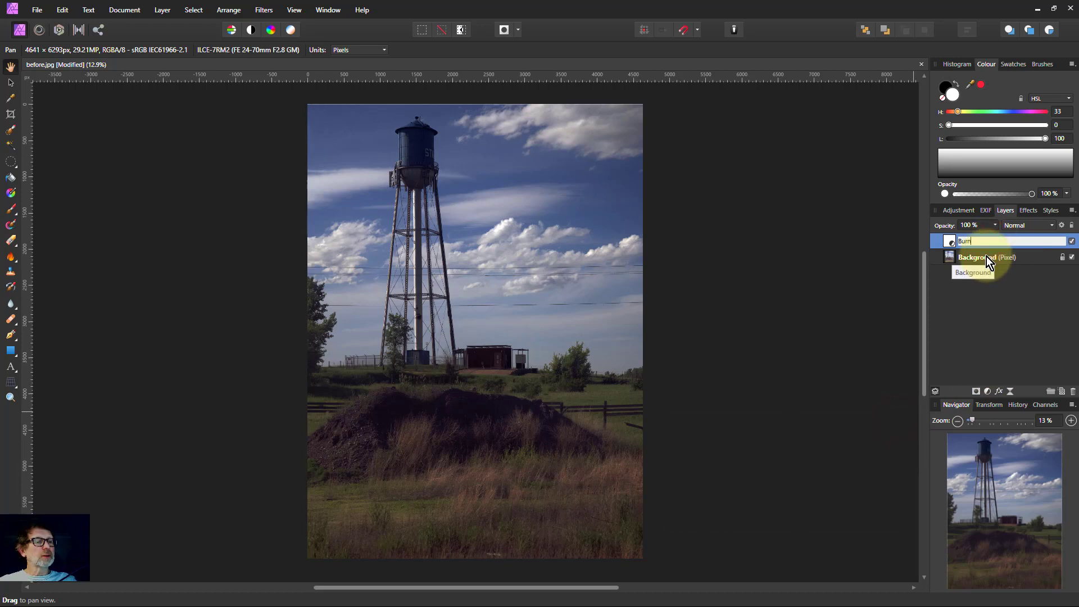
{"action": "key", "text": "Return"}
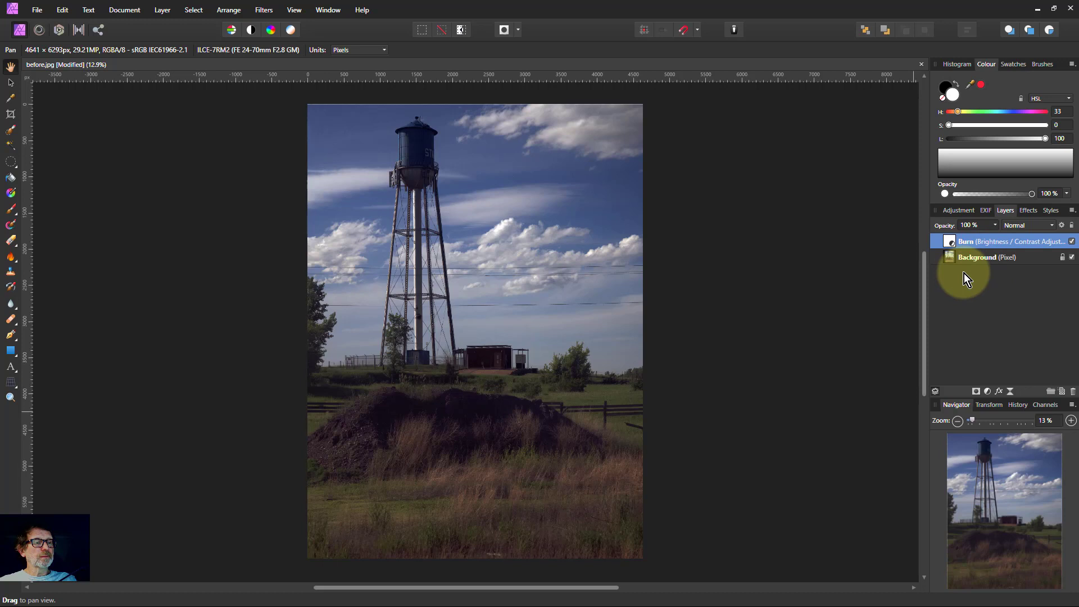
{"action": "left_click", "coordinate": [953, 255]}
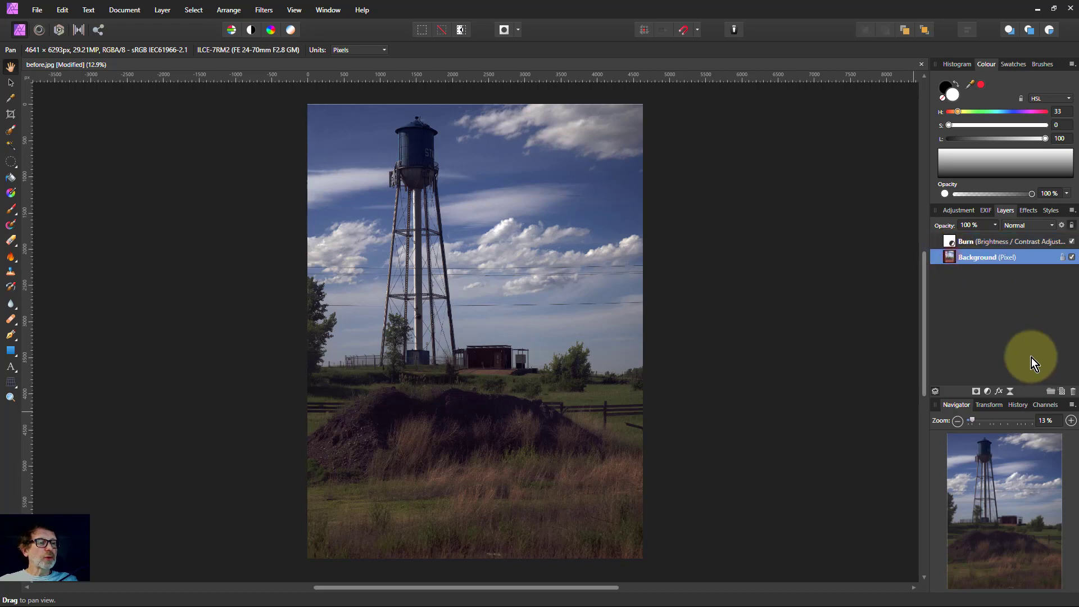
- Add a new pixel layer above Background, hide Burn, and flood-fill the layer with white
{"action": "left_click", "coordinate": [1062, 392]}
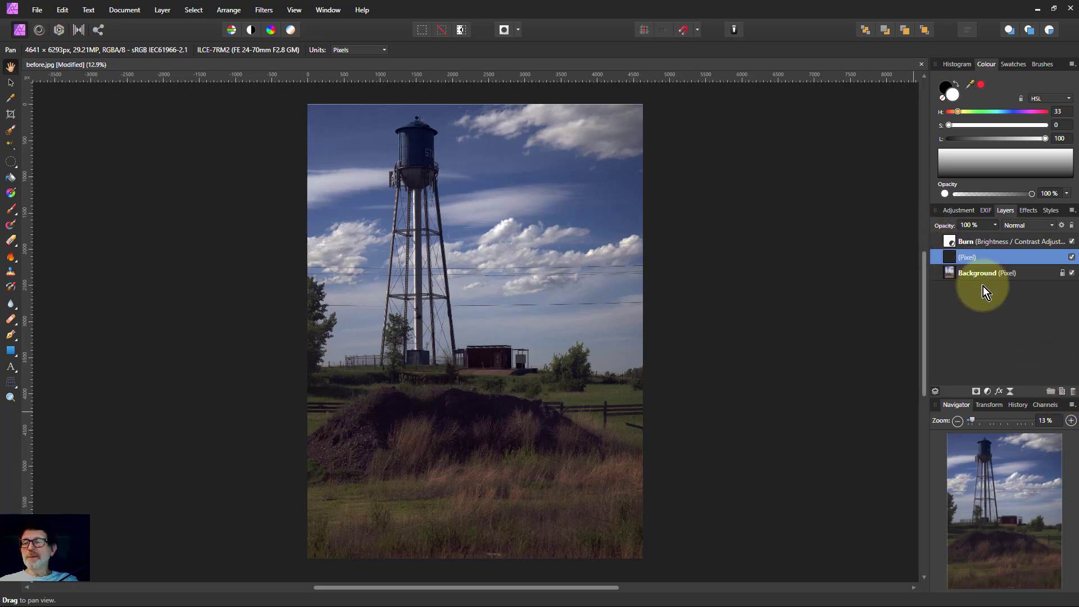
{"action": "left_click", "coordinate": [1072, 241]}
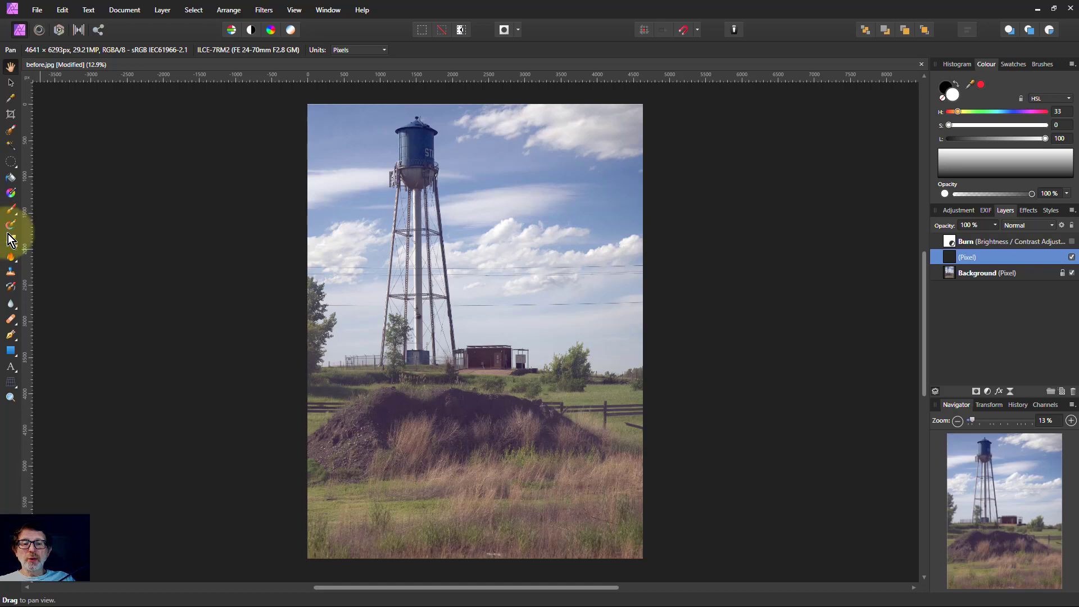
{"action": "left_click", "coordinate": [11, 179]}
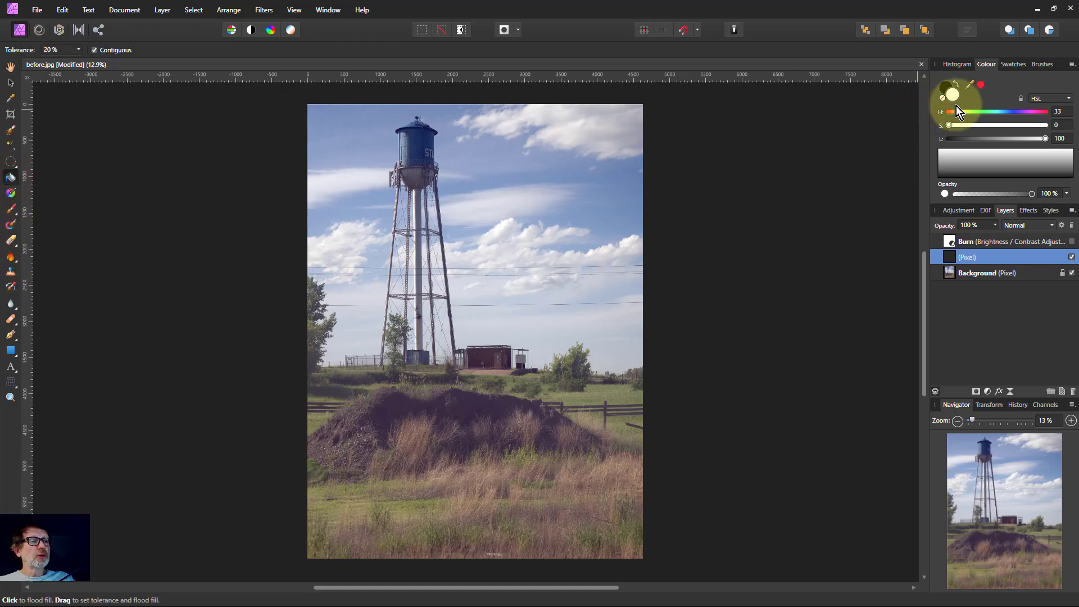
{"action": "left_click", "coordinate": [515, 308]}
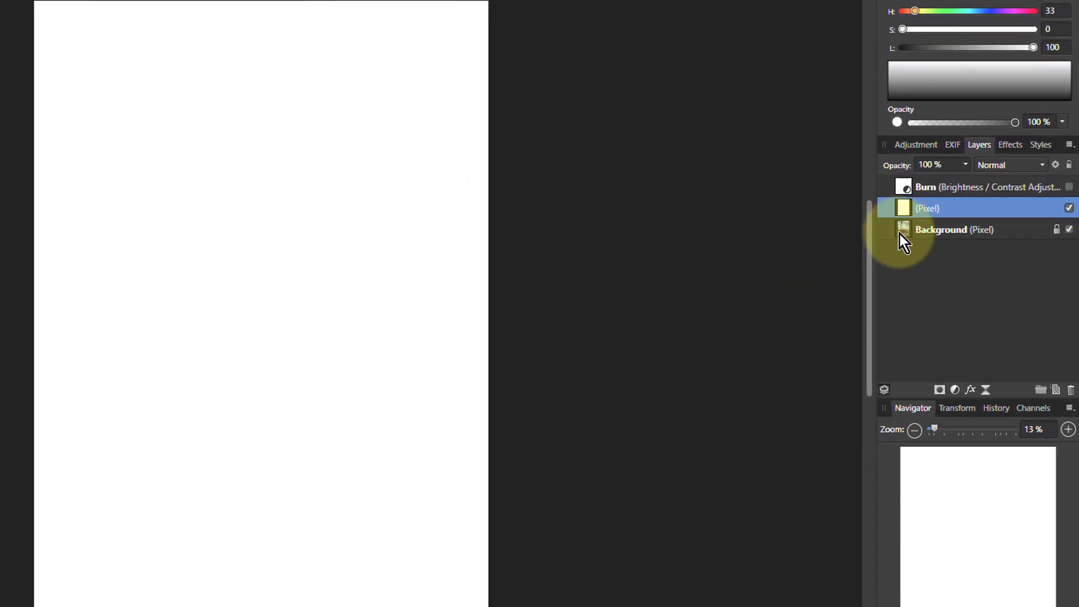
{"action": "left_click", "coordinate": [1009, 167]}
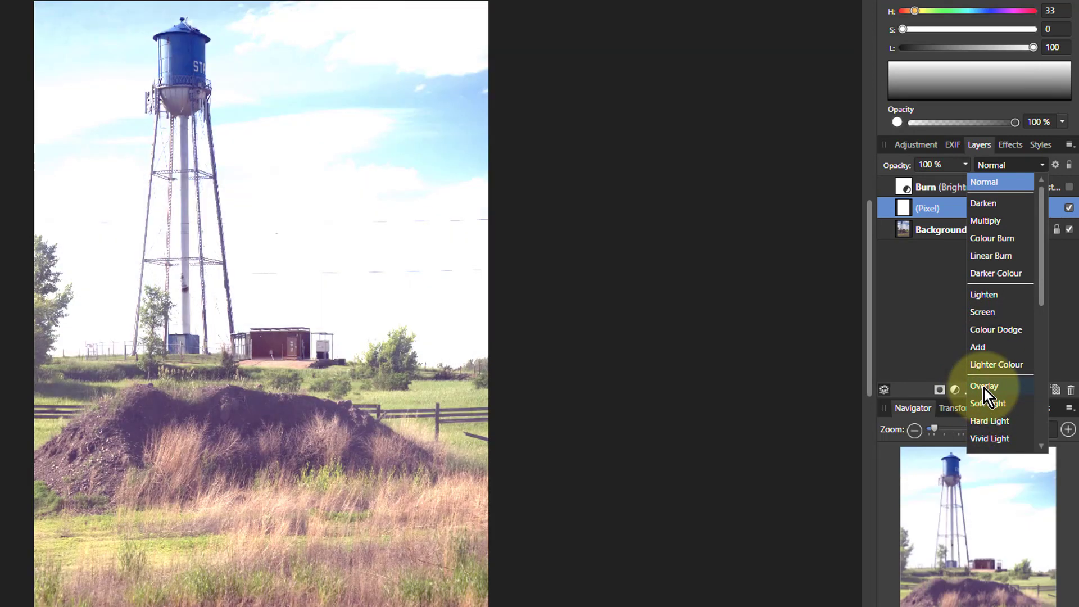
- Set the white layer to Overlay blending at 59% opacity
{"action": "left_click", "coordinate": [984, 389]}
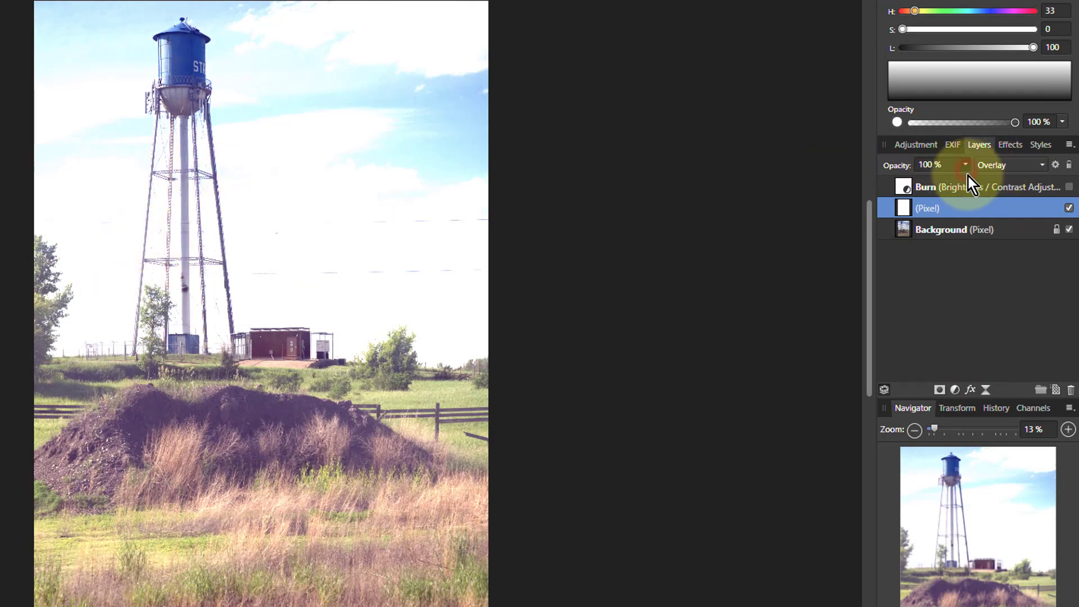
{"action": "left_click_drag", "start_coordinate": [969, 179], "coordinate": [925, 198]}
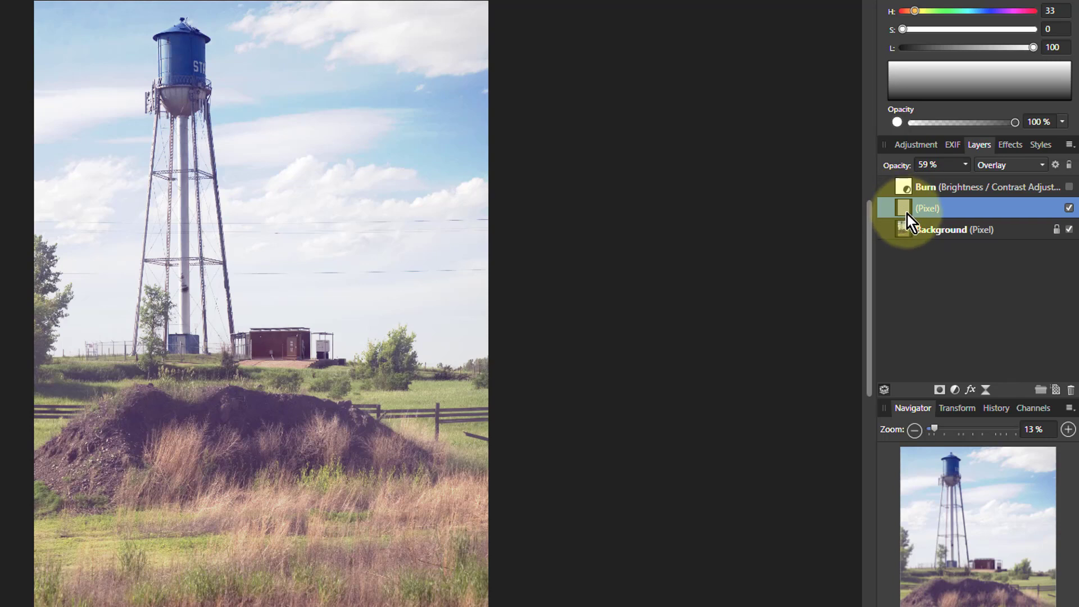
- Add a mask to the white layer, invert it to hide the haze, and show Burn again
{"action": "left_click", "coordinate": [940, 392]}
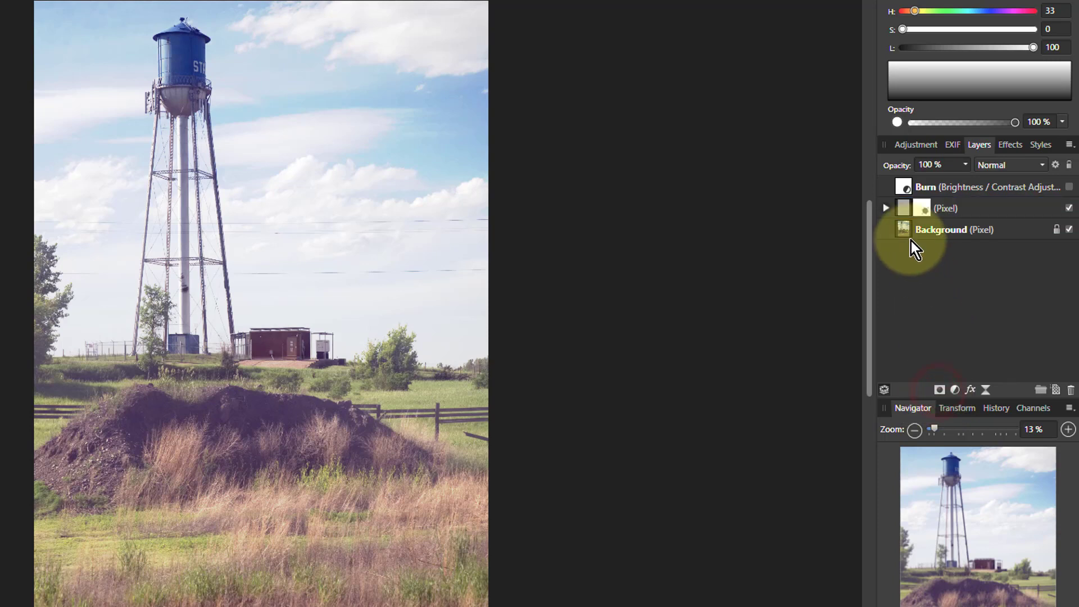
{"action": "left_click", "coordinate": [886, 208]}
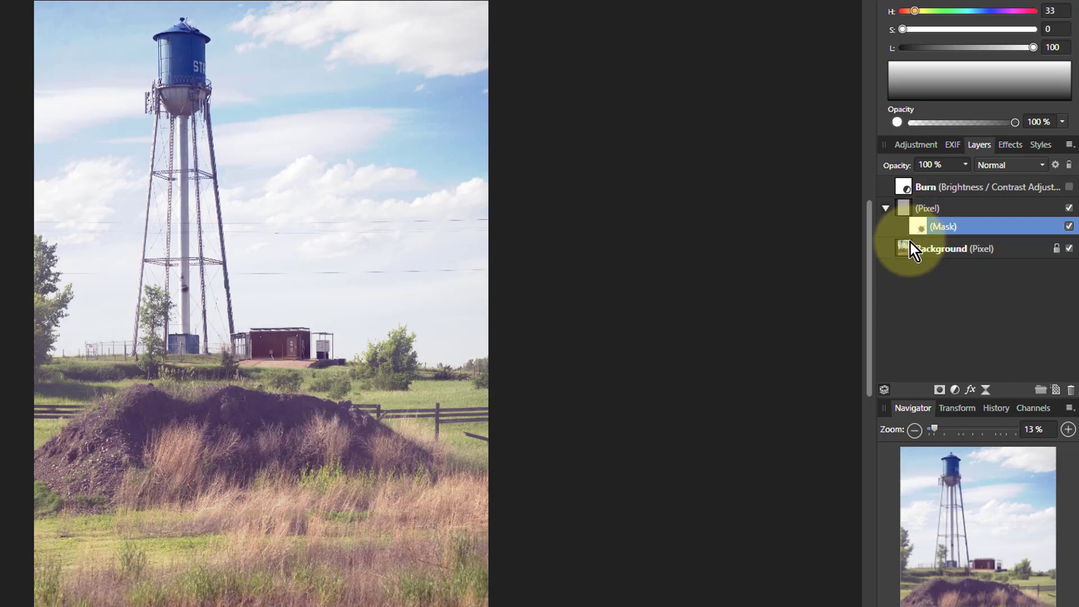
{"action": "key", "text": "ctrl+z"}
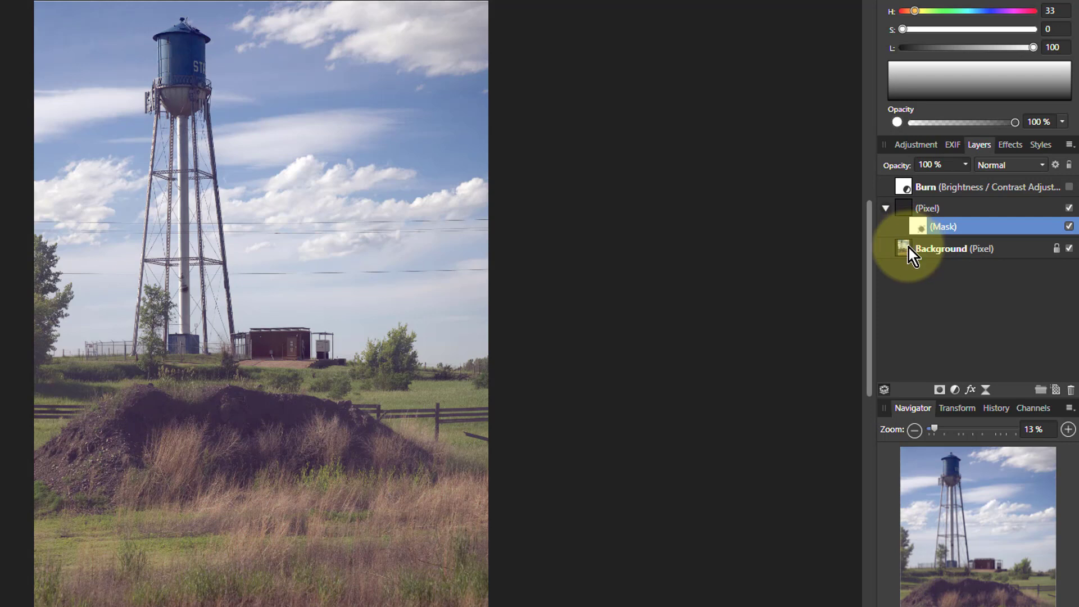
{"action": "left_click", "coordinate": [899, 187]}
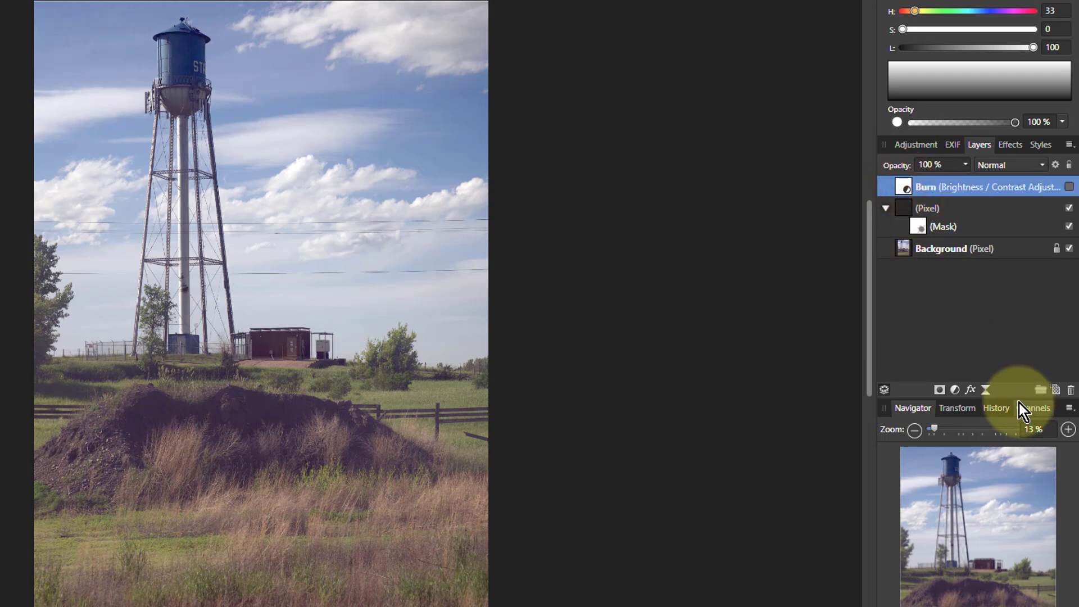
{"action": "left_click", "coordinate": [1069, 186]}
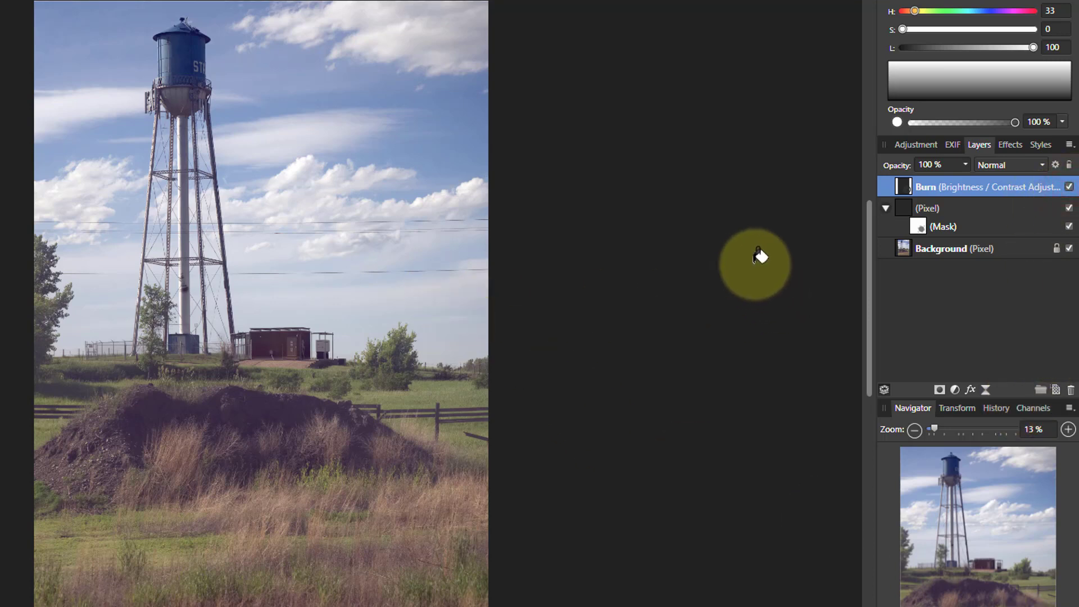
- Rename the masked Overlay pixel layer to 'Dodge', then select the Burn layer
{"action": "left_click", "coordinate": [930, 209]}
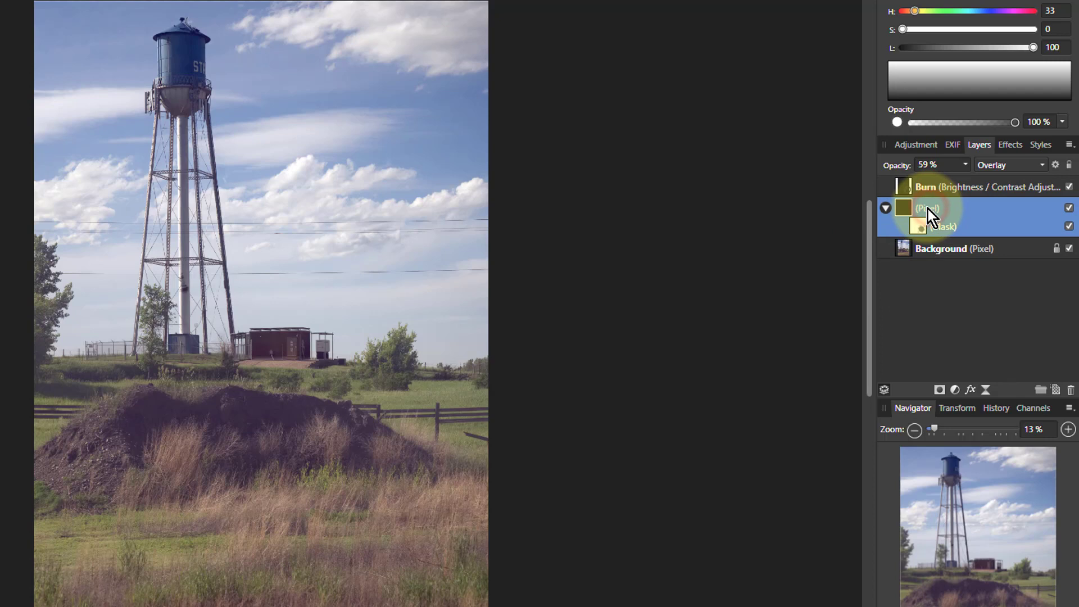
{"action": "double_click", "coordinate": [929, 210]}
{"action": "type", "text": "Dodge"}
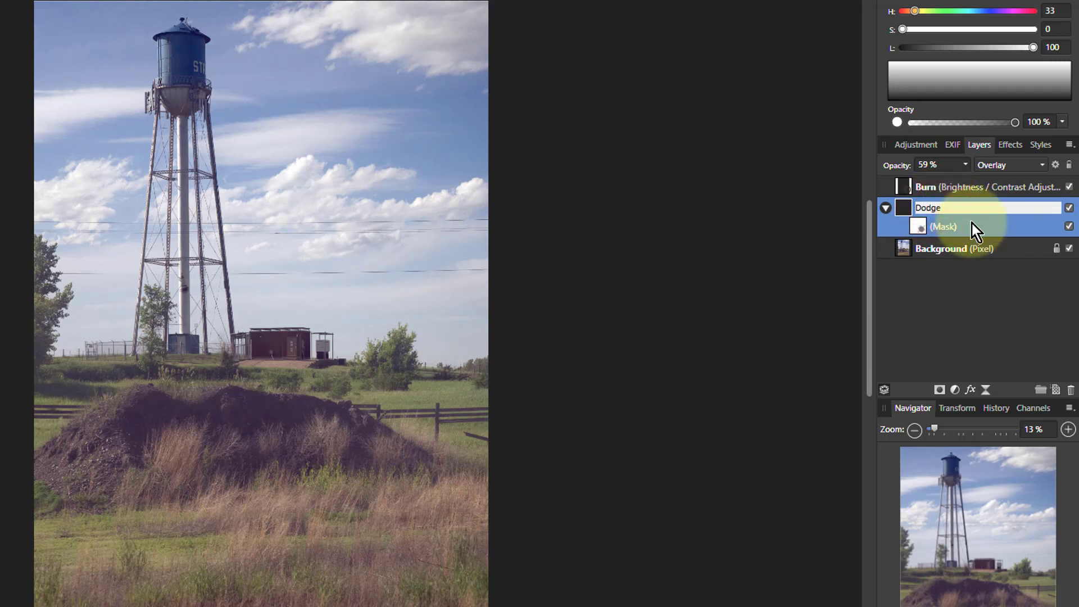
{"action": "key", "text": "Return"}
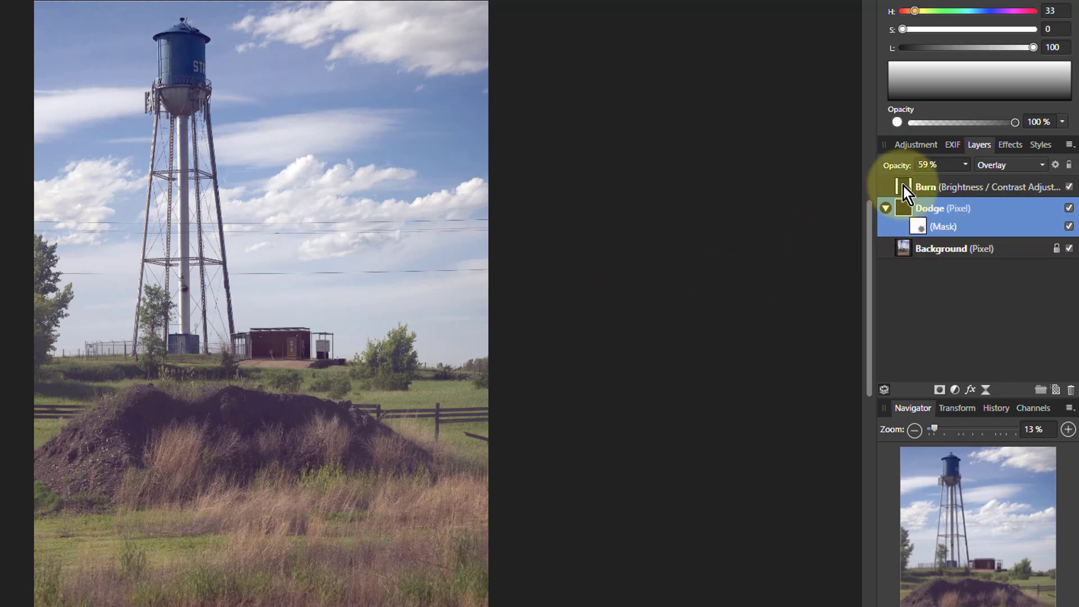
{"action": "left_click", "coordinate": [927, 229]}
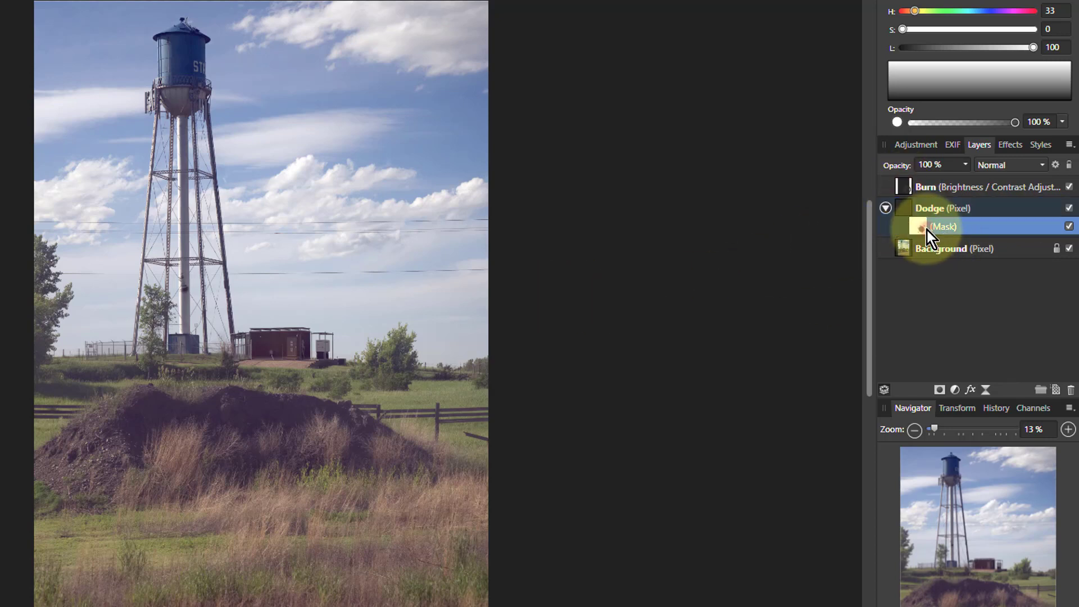
{"action": "left_click", "coordinate": [903, 186]}
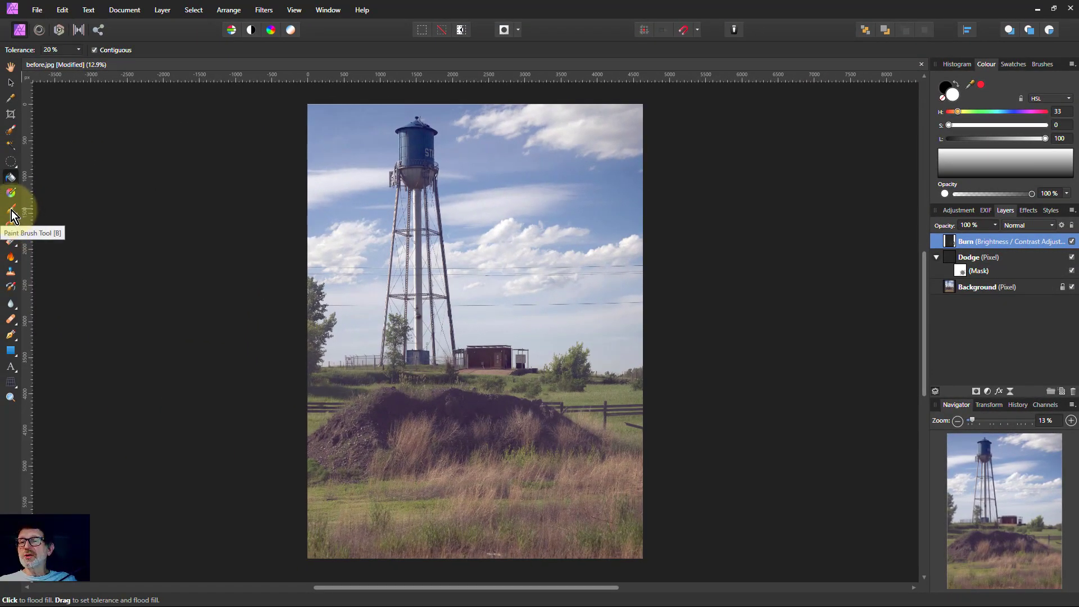
- Paint the Burn adjustment with a smaller brush over the grass, dirt mound, left edge and clouds
{"action": "left_click", "coordinate": [11, 211]}
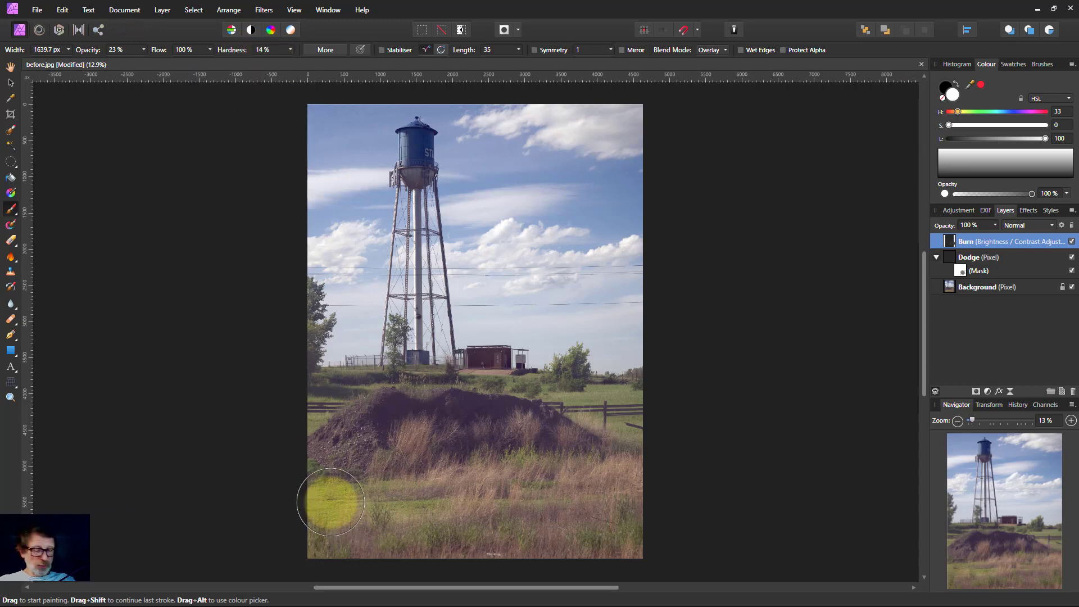
{"action": "key", "text": "bracketleft"}
{"action": "key", "text": "bracketleft"}
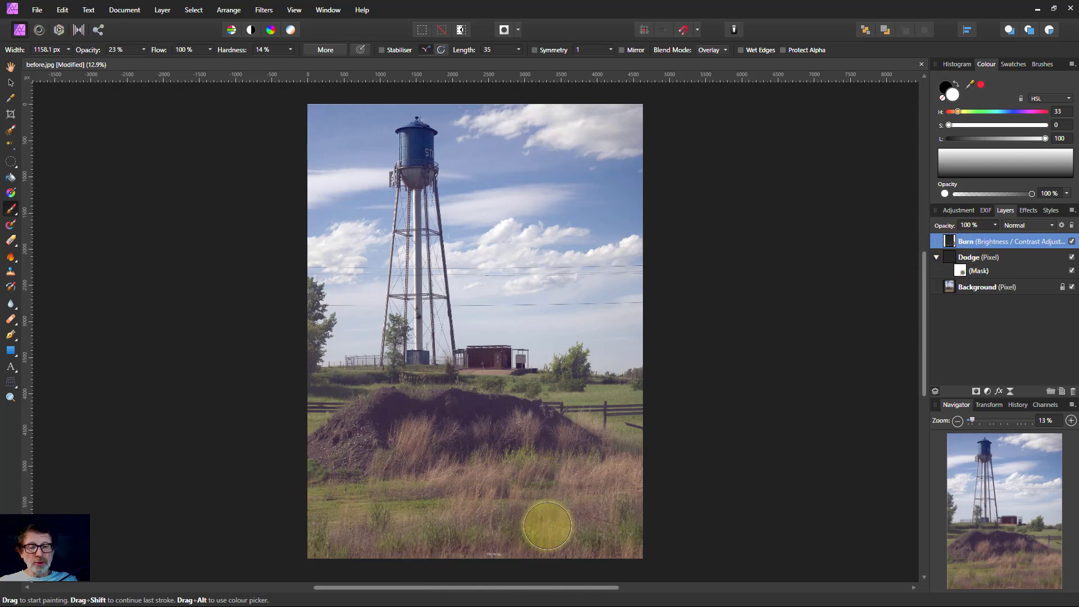
{"action": "left_click", "coordinate": [629, 529]}
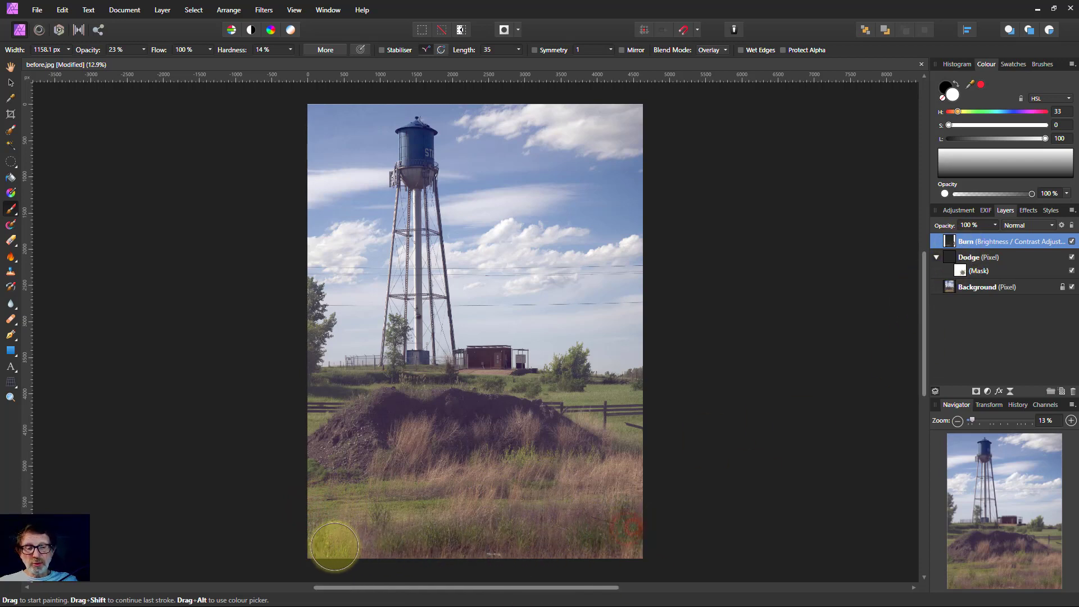
{"action": "left_click", "coordinate": [463, 406]}
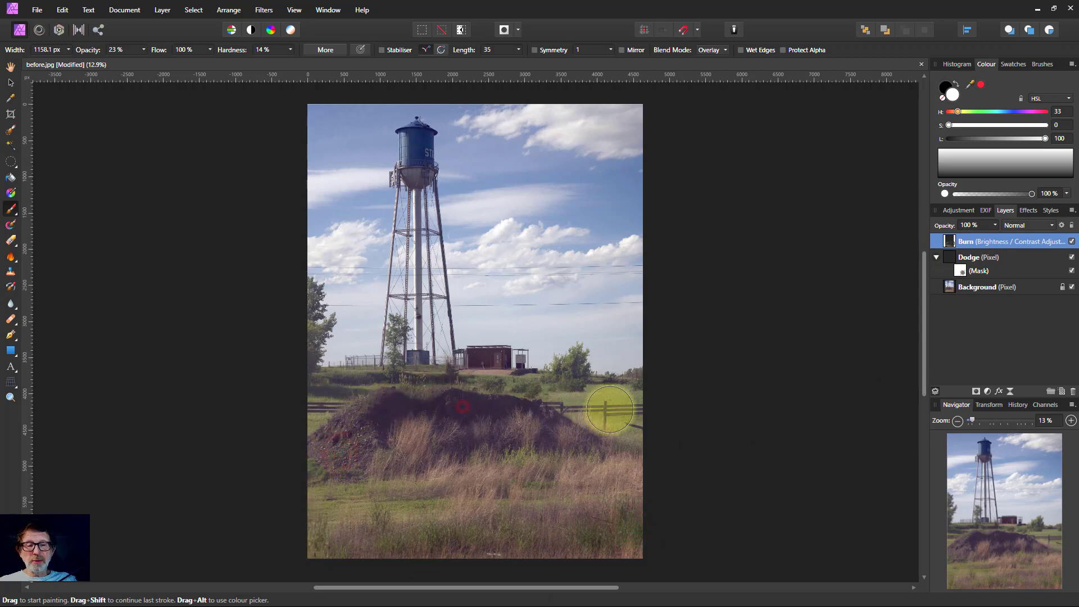
{"action": "left_click", "coordinate": [293, 289]}
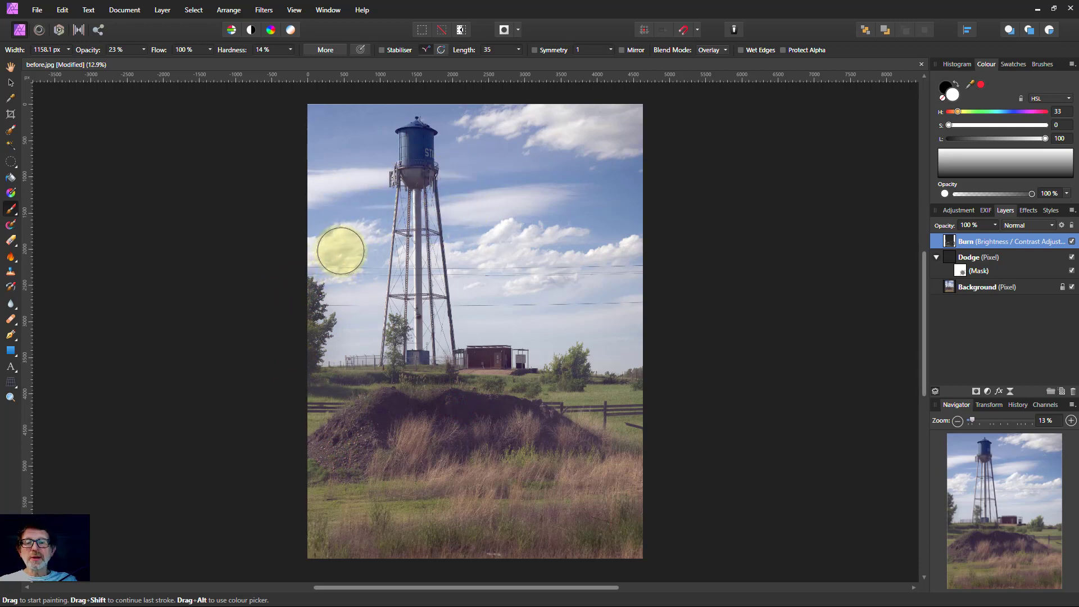
{"action": "mouse_move", "coordinate": [345, 241]}
{"action": "left_mouse_down"}
{"action": "mouse_move", "coordinate": [306, 250]}
{"action": "mouse_move", "coordinate": [614, 250]}
{"action": "mouse_move", "coordinate": [523, 266]}
{"action": "mouse_move", "coordinate": [495, 248]}
{"action": "left_mouse_up"}
{"action": "left_click", "coordinate": [530, 120]}
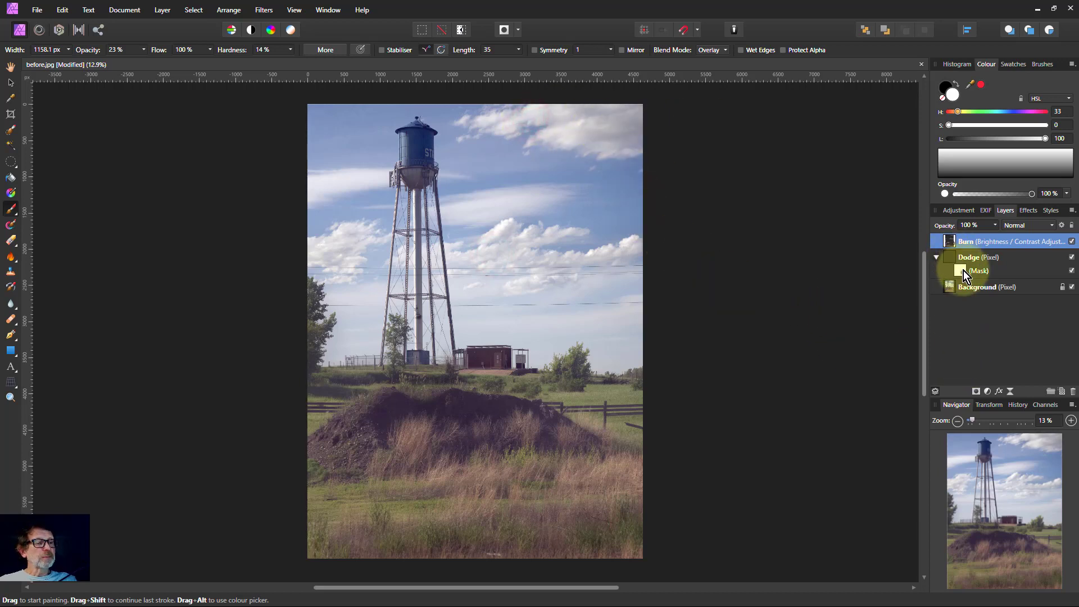
- Paint a Dodge dab onto the foreground grass and resize the brush to about 514 px
{"action": "left_click", "coordinate": [963, 271]}
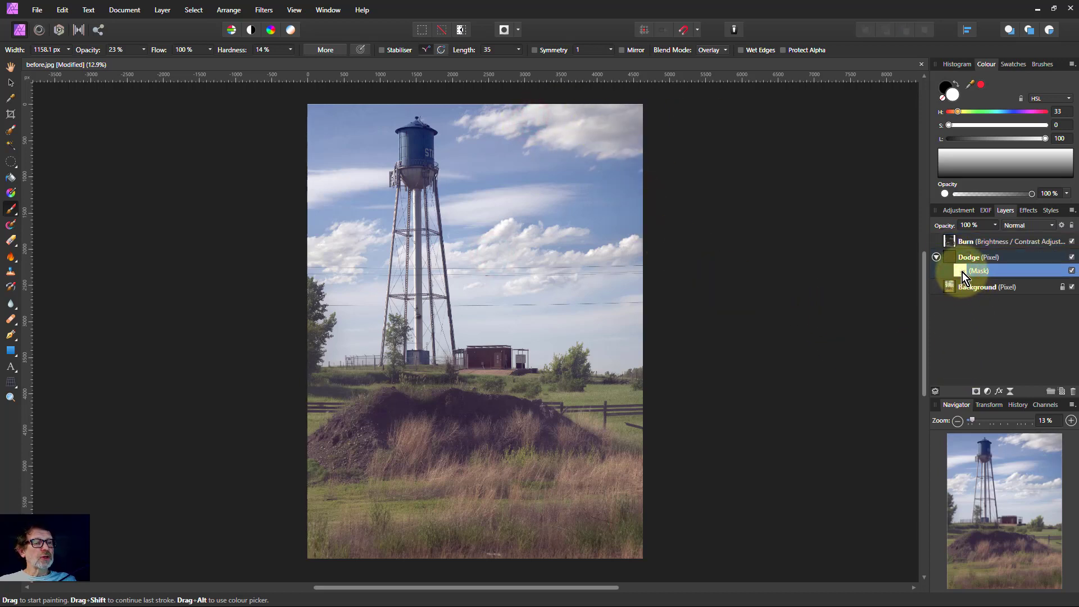
{"action": "left_click", "coordinate": [501, 494]}
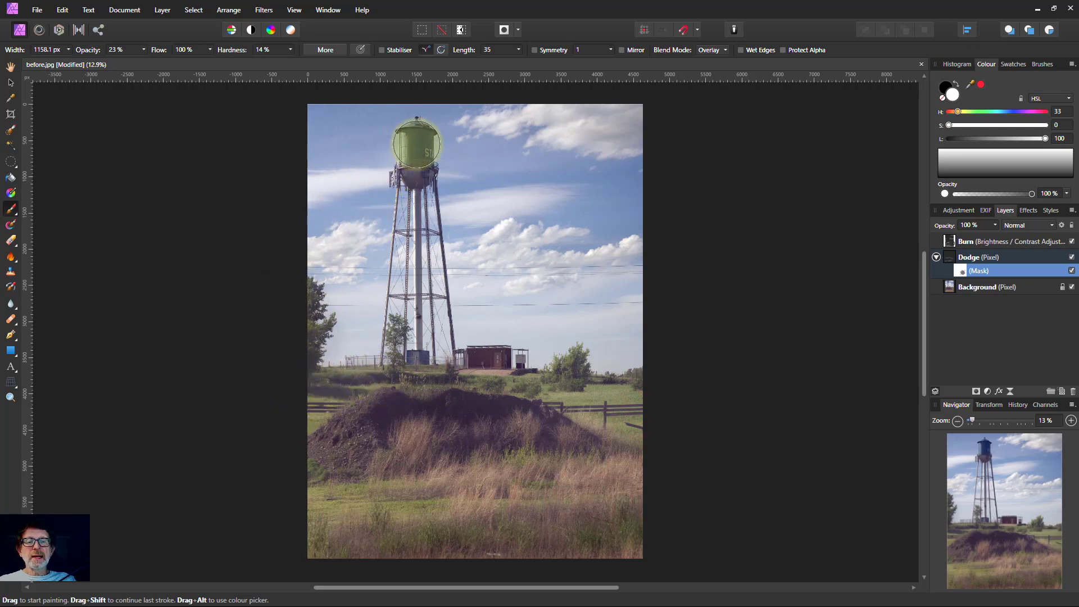
{"action": "mouse_move", "coordinate": [417, 142]}
{"action": "left_mouse_down"}
{"action": "mouse_move", "coordinate": [381, 154]}
{"action": "mouse_move", "coordinate": [408, 133]}
{"action": "mouse_move", "coordinate": [415, 261]}
{"action": "mouse_move", "coordinate": [402, 251]}
{"action": "mouse_move", "coordinate": [409, 204]}
{"action": "left_mouse_up"}
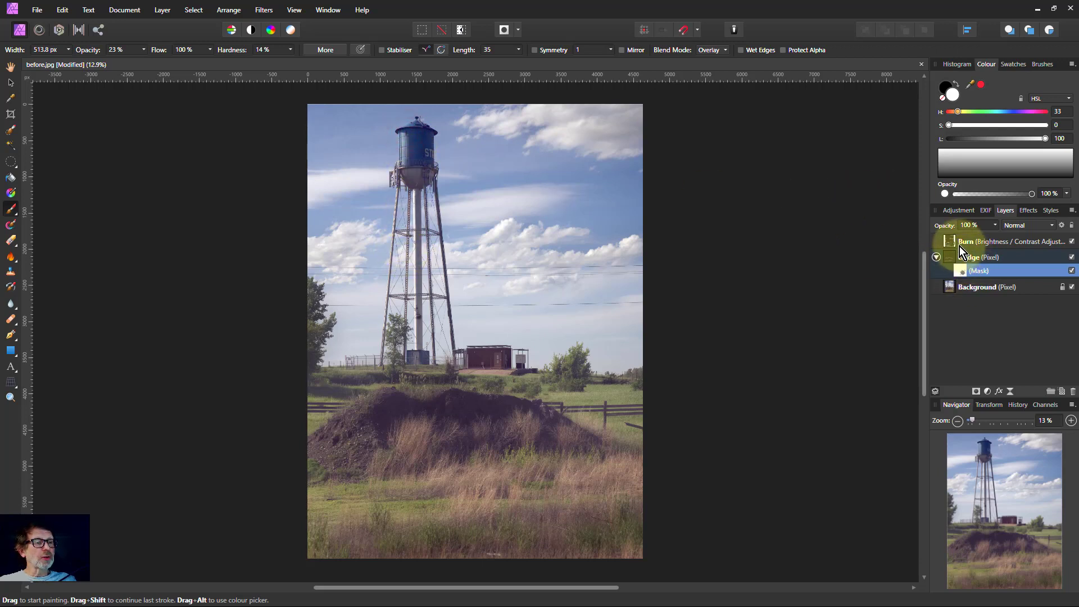
- Paint Burn over the top of the water tower tank, then shrink the brush for detail
{"action": "left_click", "coordinate": [954, 243]}
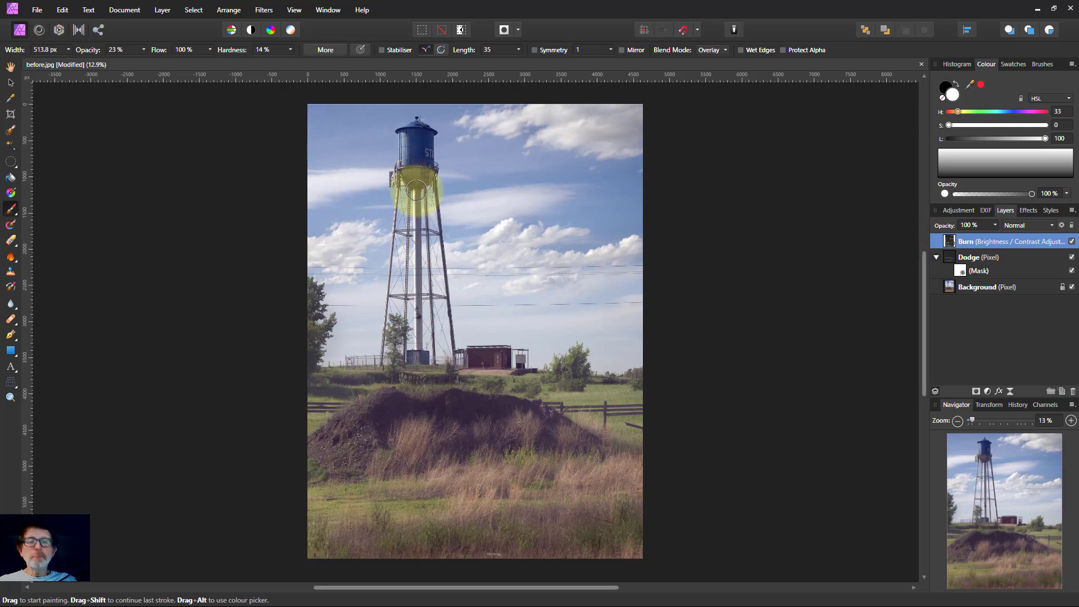
{"action": "mouse_move", "coordinate": [423, 140]}
{"action": "left_mouse_down"}
{"action": "mouse_move", "coordinate": [430, 163]}
{"action": "mouse_move", "coordinate": [422, 152]}
{"action": "mouse_move", "coordinate": [405, 200]}
{"action": "mouse_move", "coordinate": [433, 201]}
{"action": "left_mouse_up"}
{"action": "key", "text": "bracketleft"}
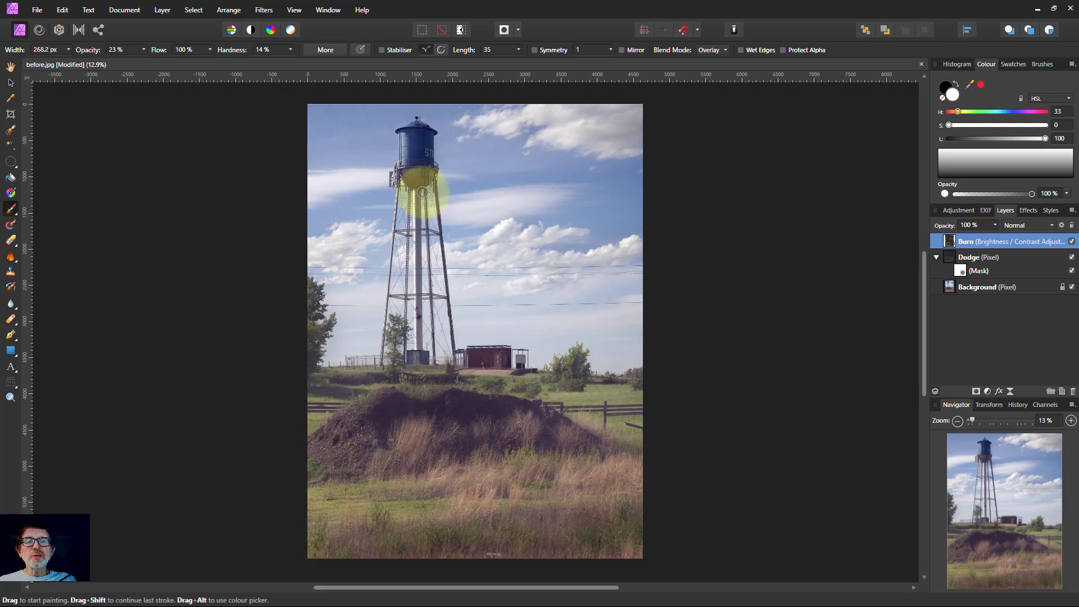
{"action": "key", "text": "bracketleft"}
{"action": "key", "text": "bracketleft"}
{"action": "key", "text": "bracketleft"}
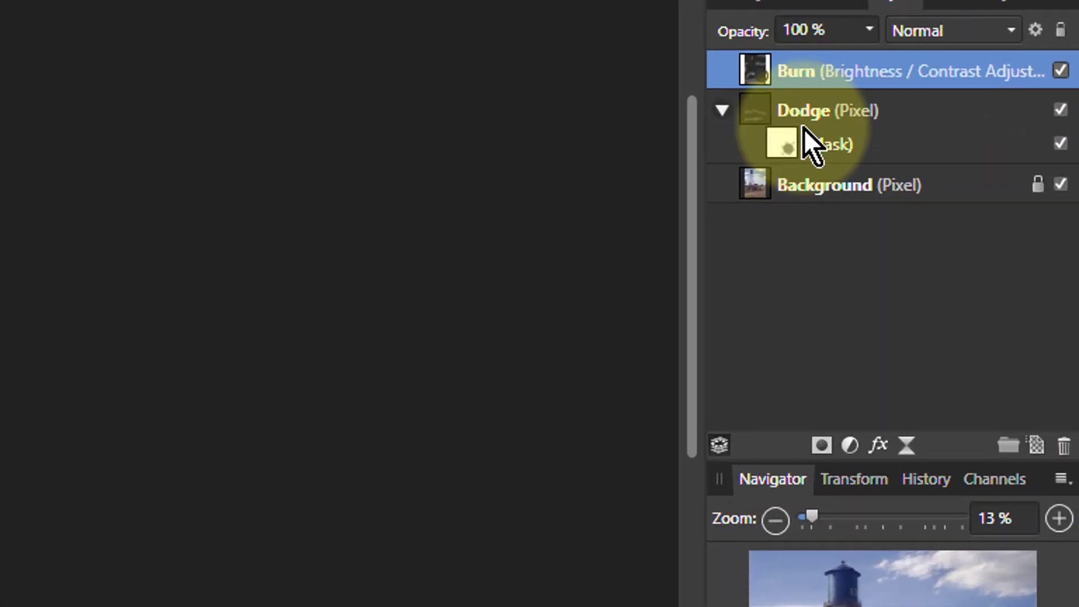
- Collapse the Dodge layer, then select the Burn adjustment and Dodge layers together
{"action": "left_click", "coordinate": [721, 109]}
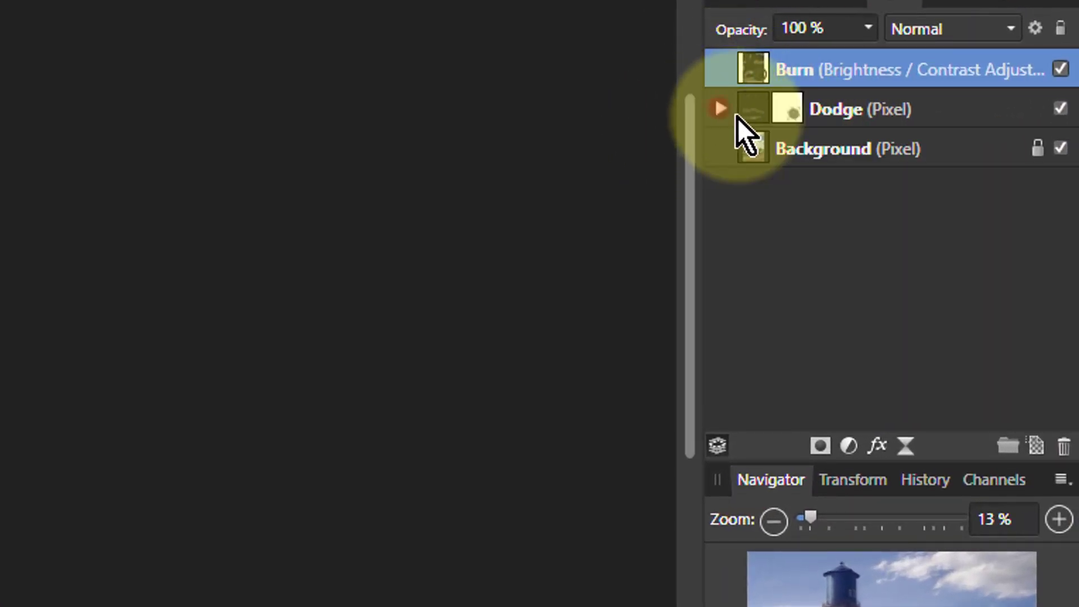
{"action": "left_click", "coordinate": [752, 70]}
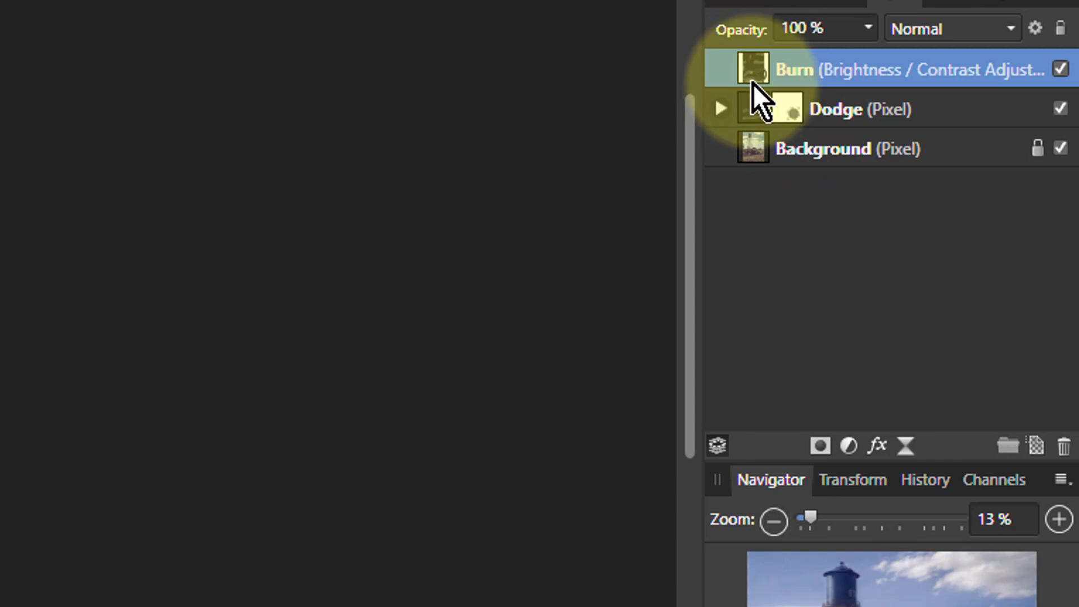
{"action": "left_click", "coordinate": [899, 112], "text": "shift"}
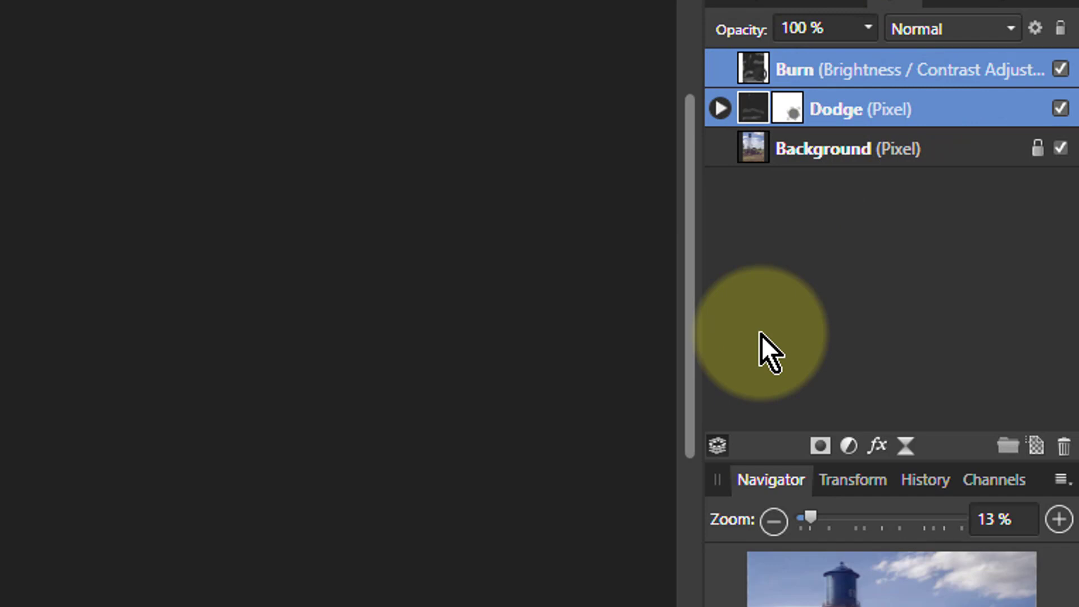
- Group the Burn and Dodge layers with Ctrl+G and set the group's opacity to 89%
{"action": "key", "text": "ctrl+g"}
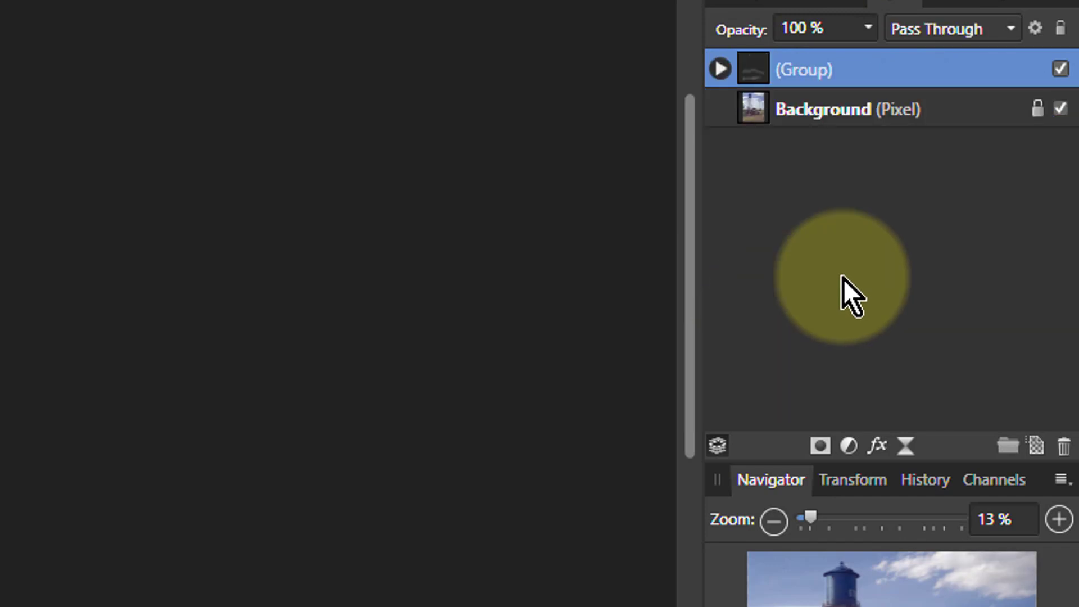
{"action": "left_click", "coordinate": [844, 278]}
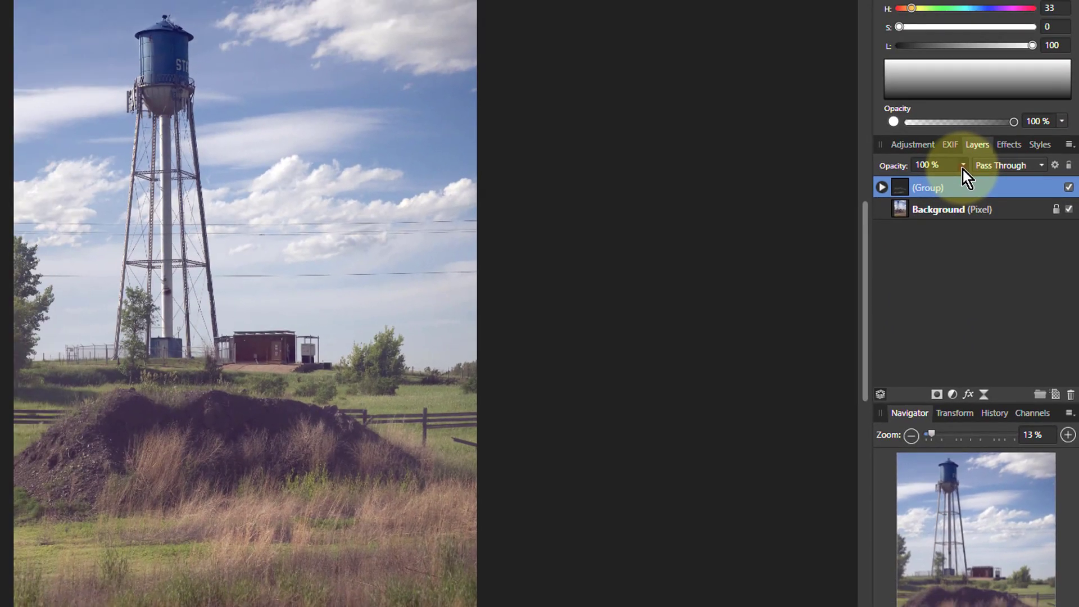
{"action": "left_click_drag", "start_coordinate": [963, 170], "coordinate": [954, 198]}
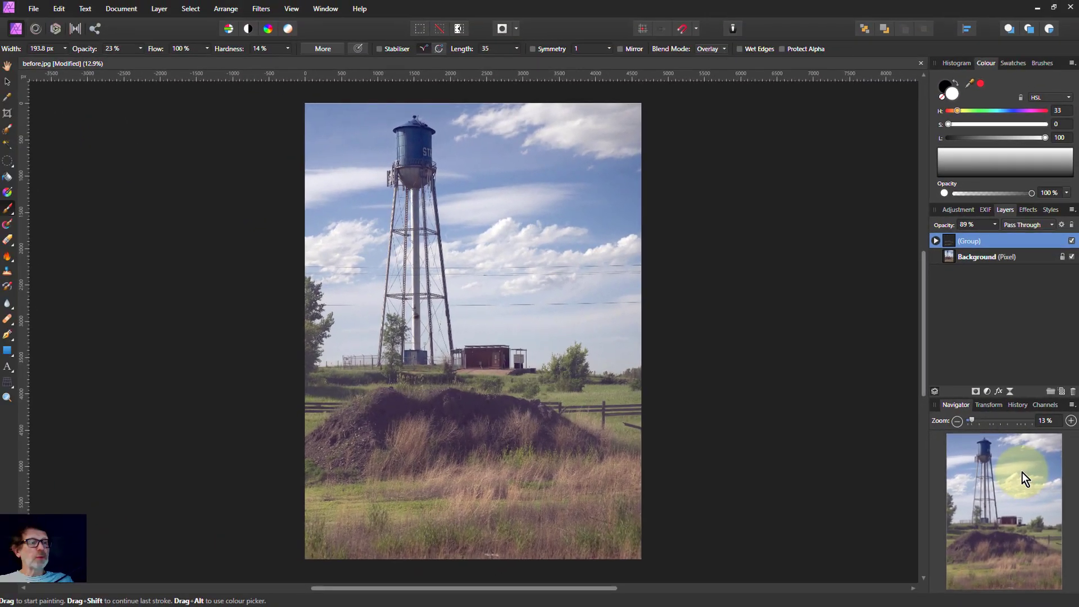